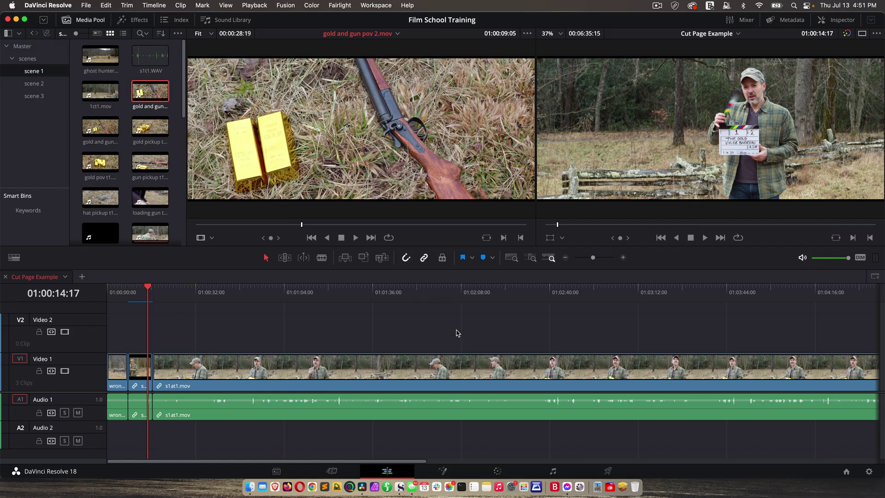
Open Keyboard Customization and browse the list of keyboard presets
click(46, 6)
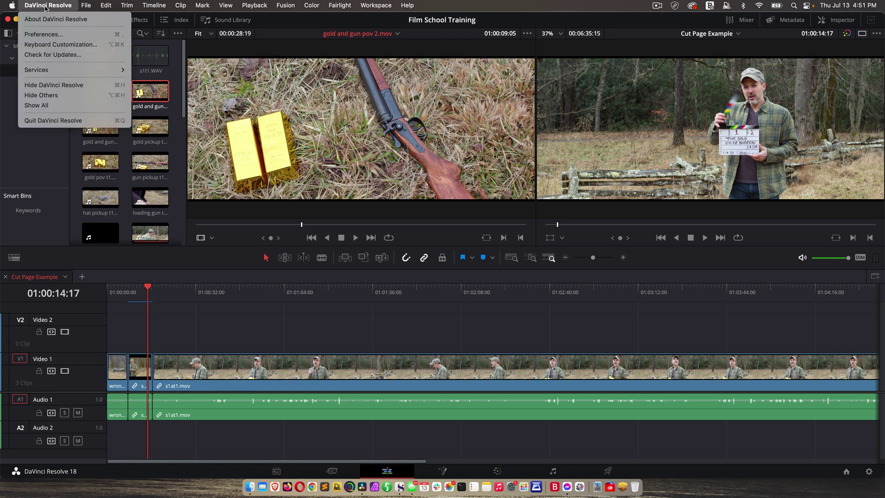
click(49, 45)
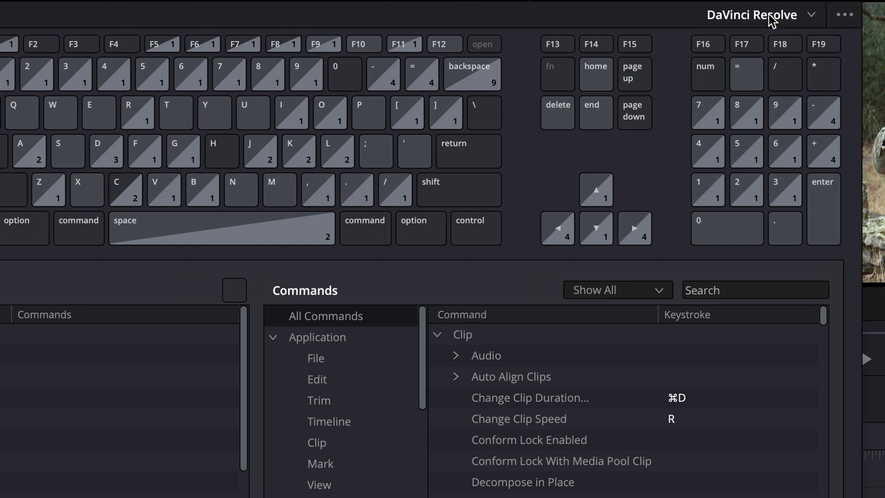
click(812, 18)
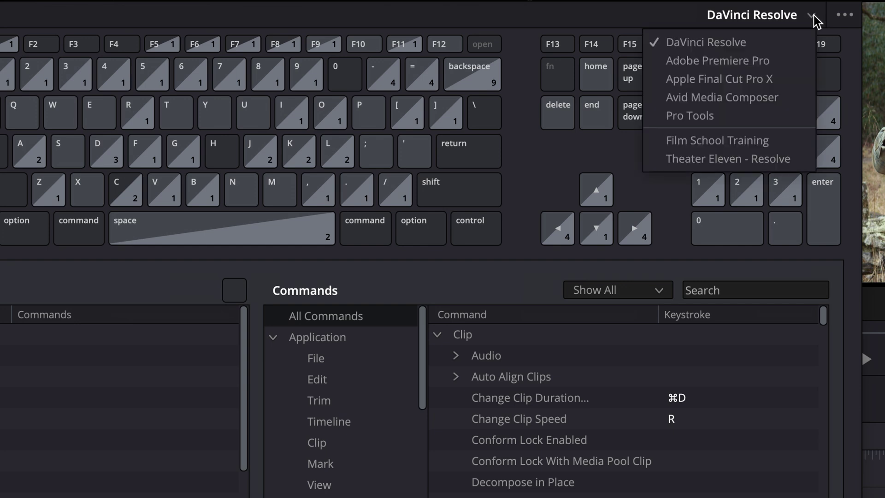
click(812, 16)
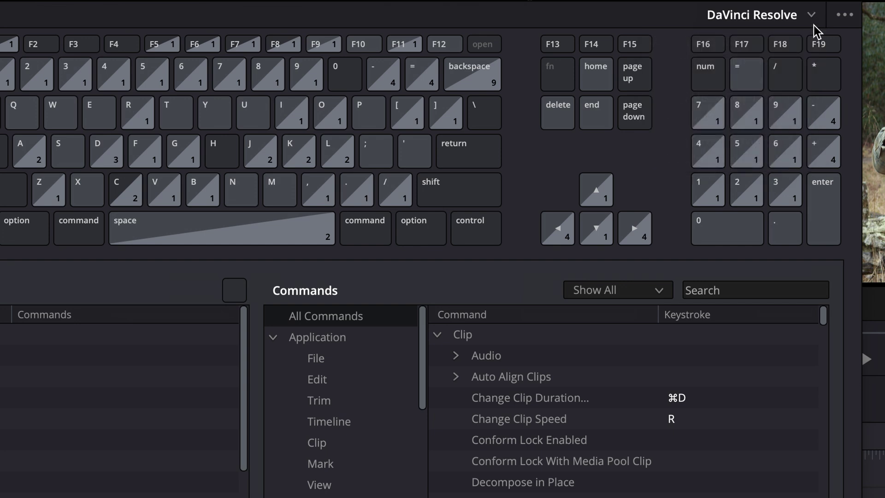
click(812, 16)
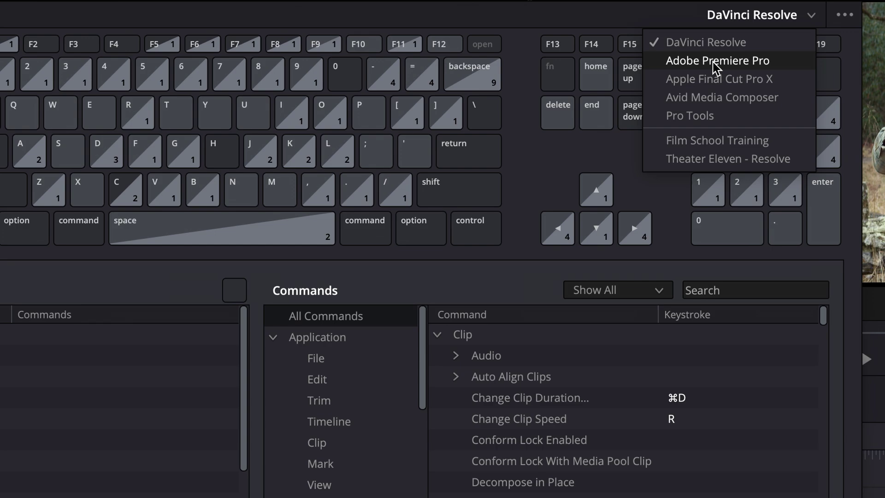
Save the current layout as a new preset 'Film School Training' and confirm it is active
click(760, 24)
click(694, 65)
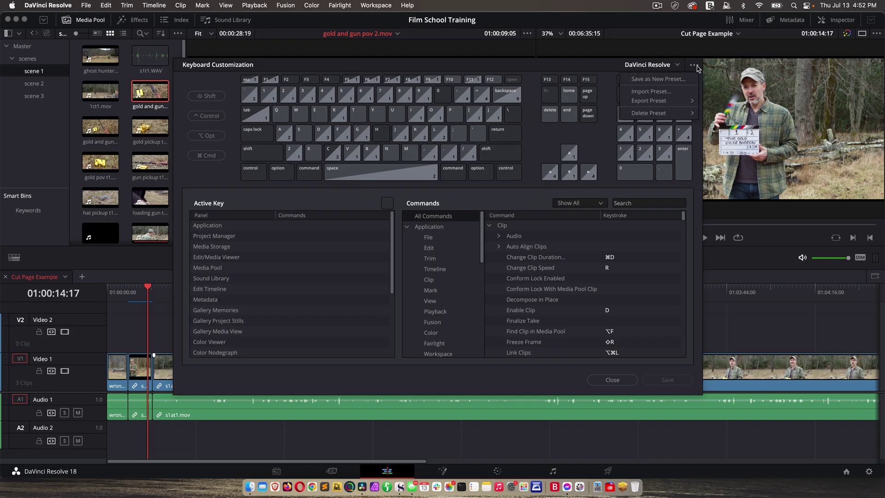
click(674, 80)
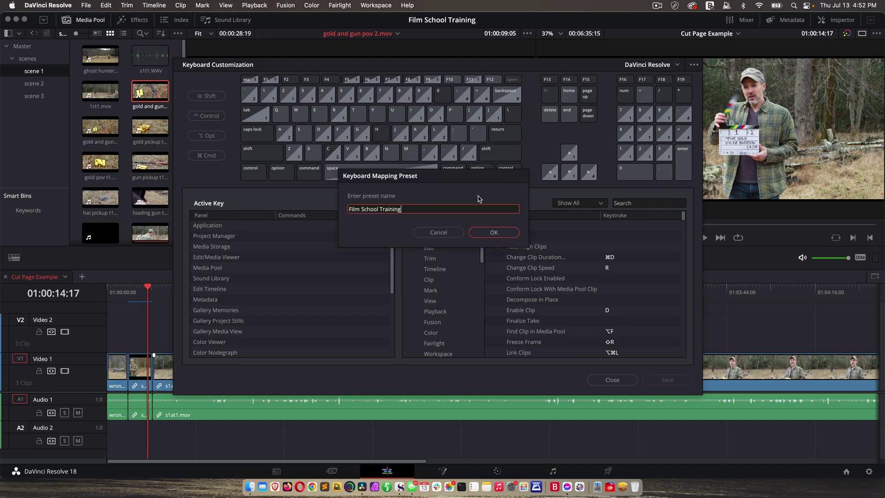
click(491, 233)
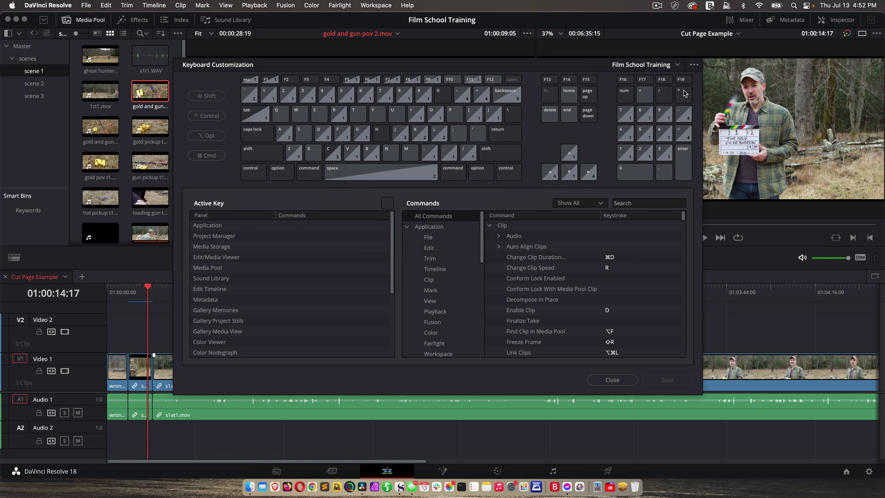
click(678, 65)
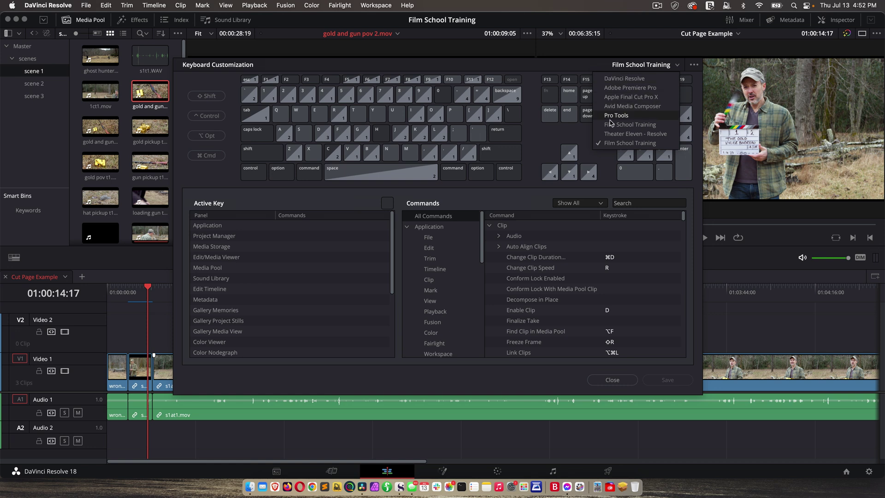
click(571, 70)
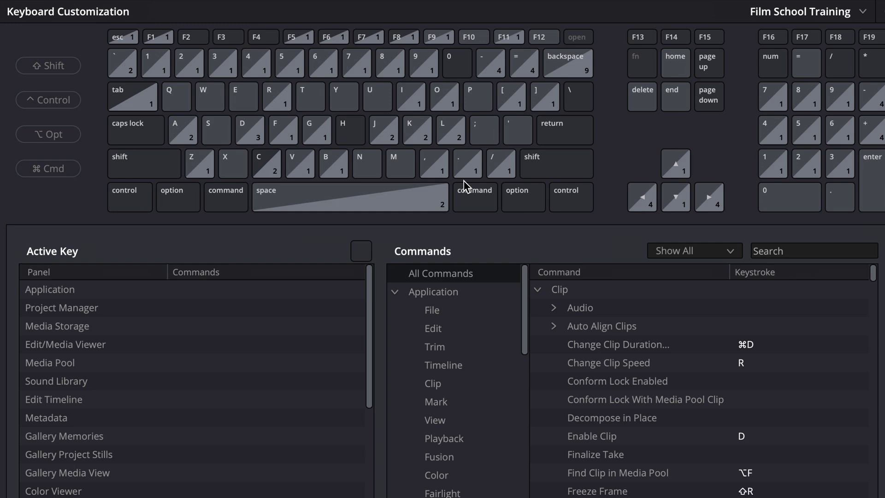
Inspect the commands bound to the X key, clear the key selection, and focus the command search
click(233, 164)
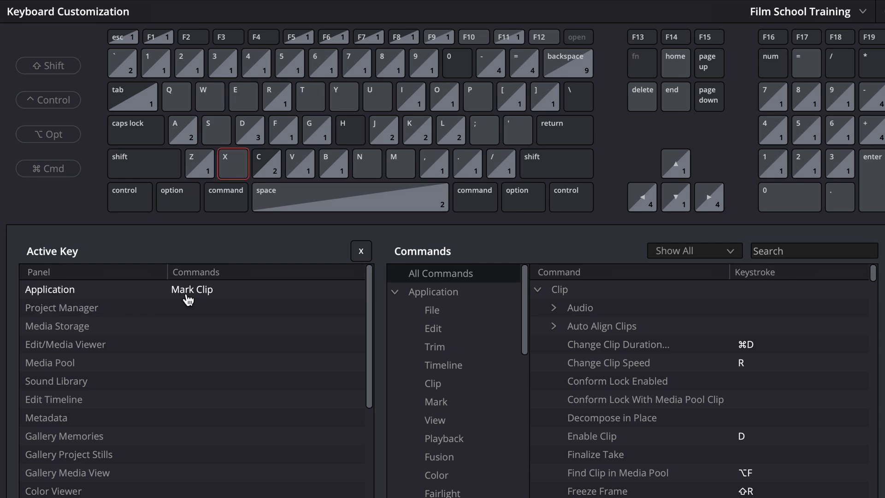
scroll(186, 304, down, 3)
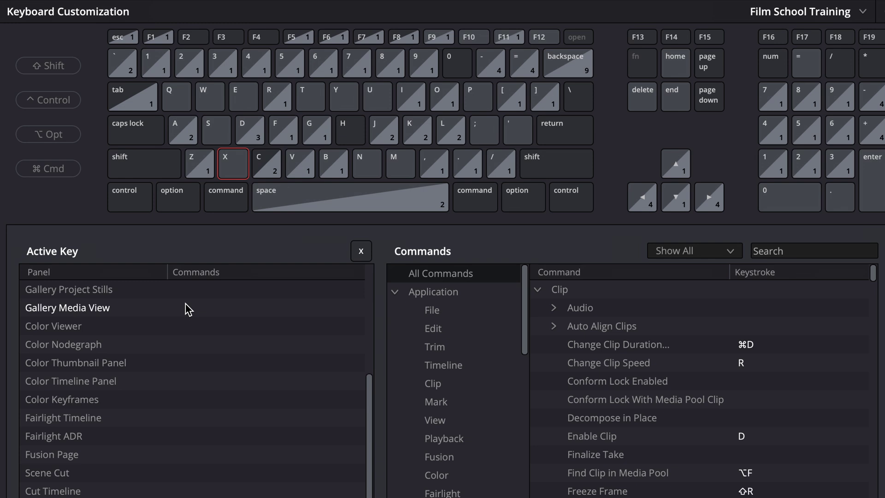
scroll(186, 309, up, 3)
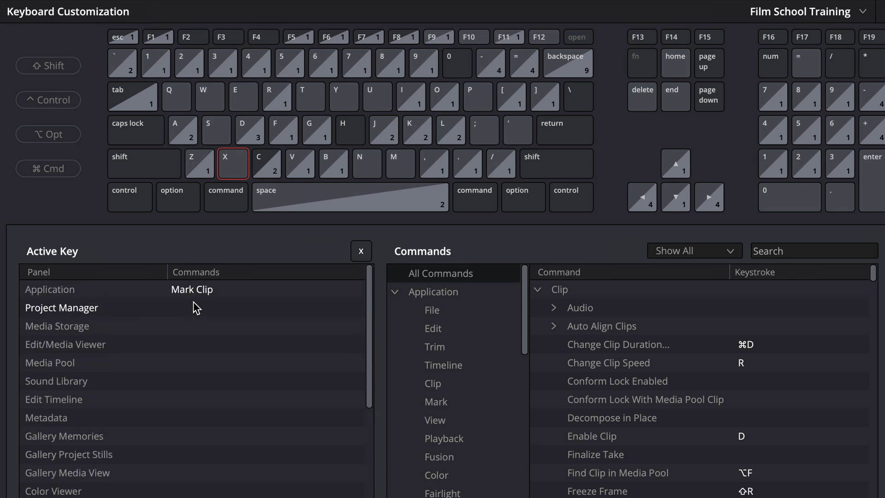
scroll(196, 308, down, 3)
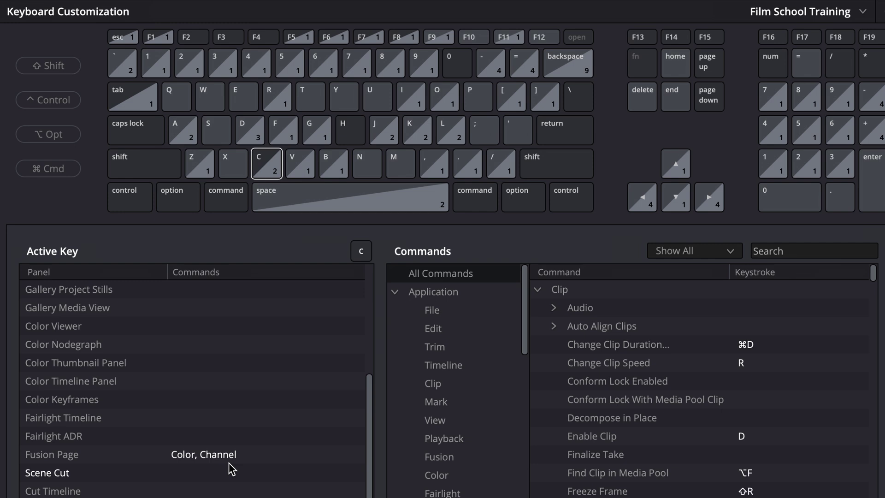
key(Escape)
scroll(245, 406, up, 3)
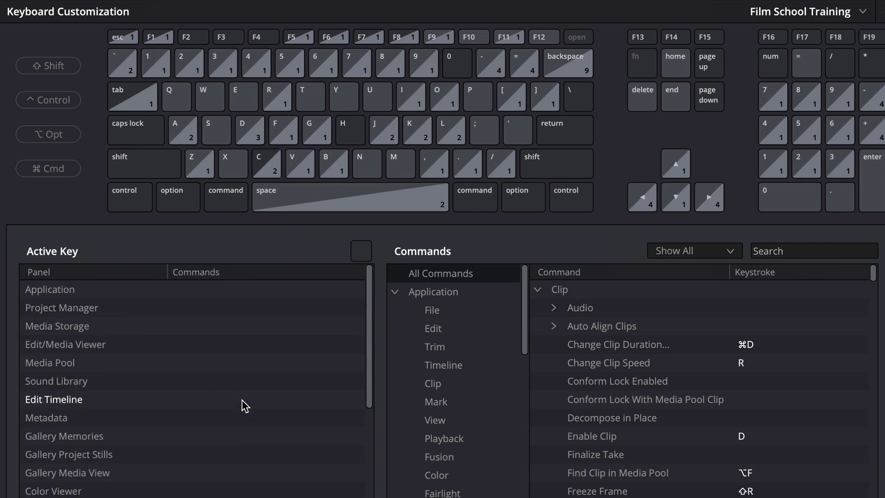
click(774, 251)
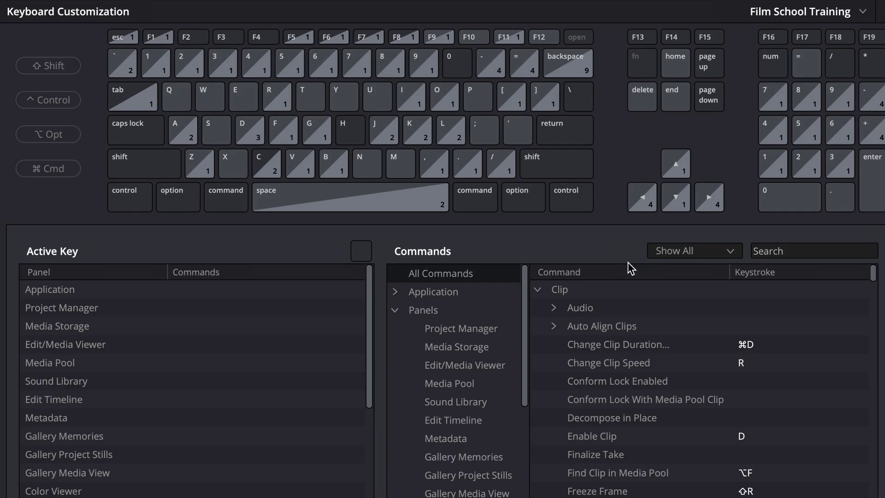
click(729, 251)
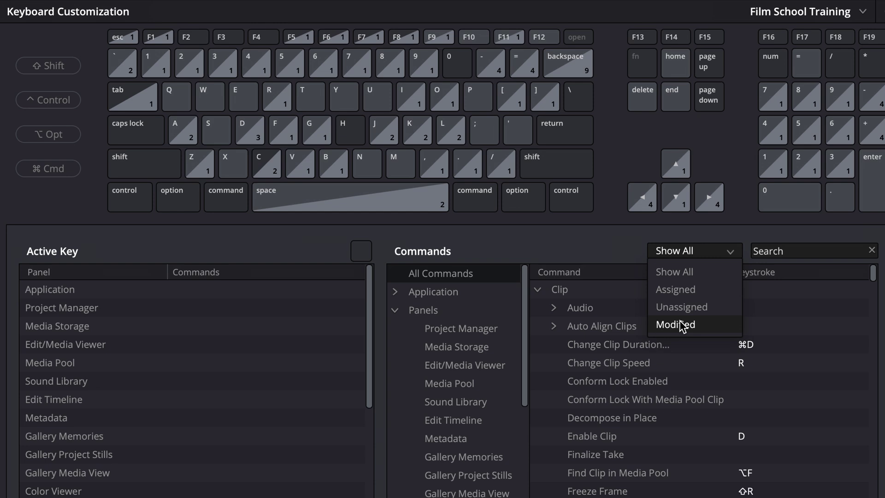
click(767, 251)
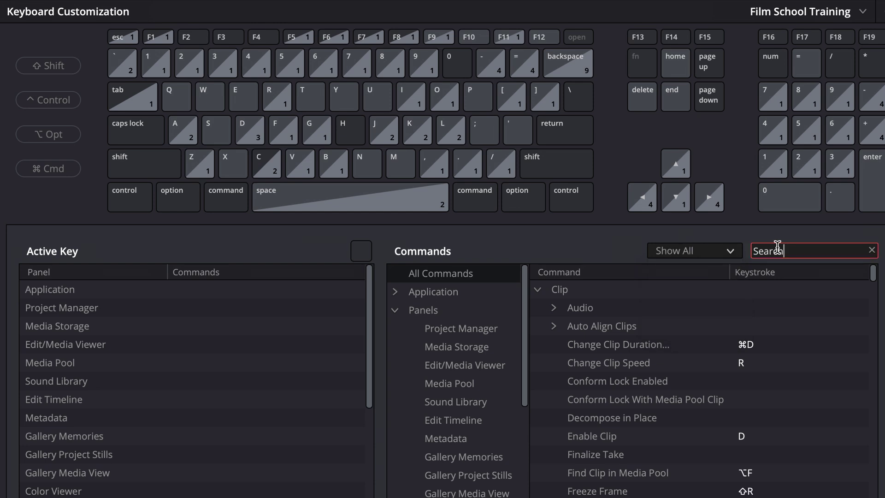
text(cut)
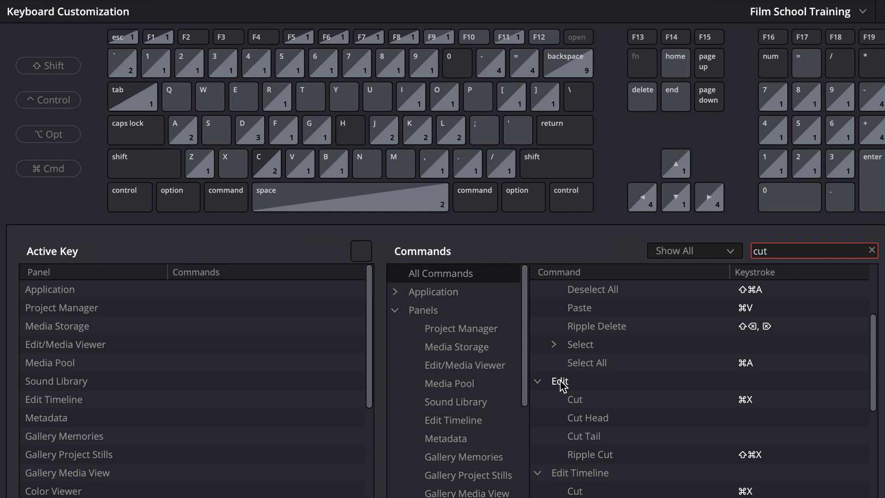
click(394, 291)
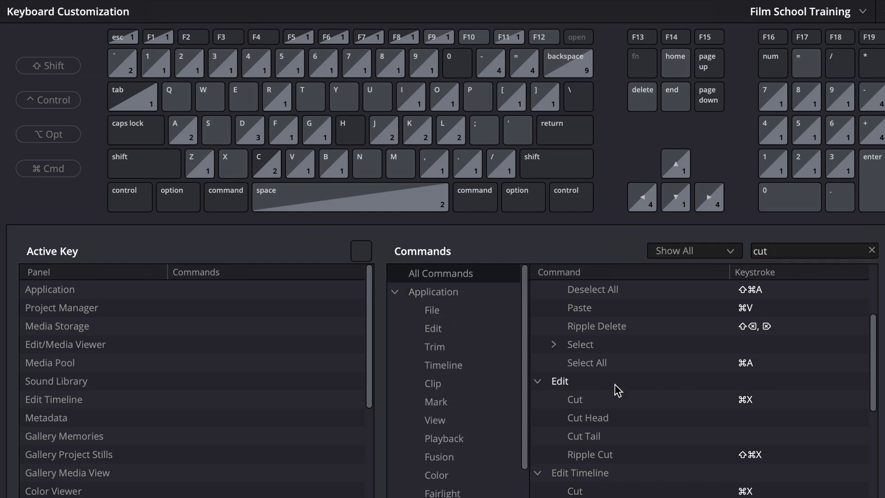
scroll(617, 390, up, 3)
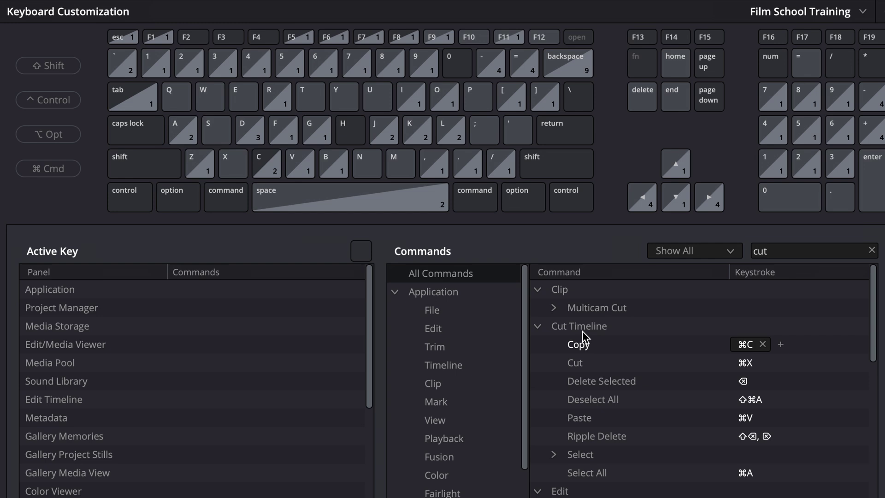
click(395, 291)
click(395, 311)
scroll(445, 368, down, 5)
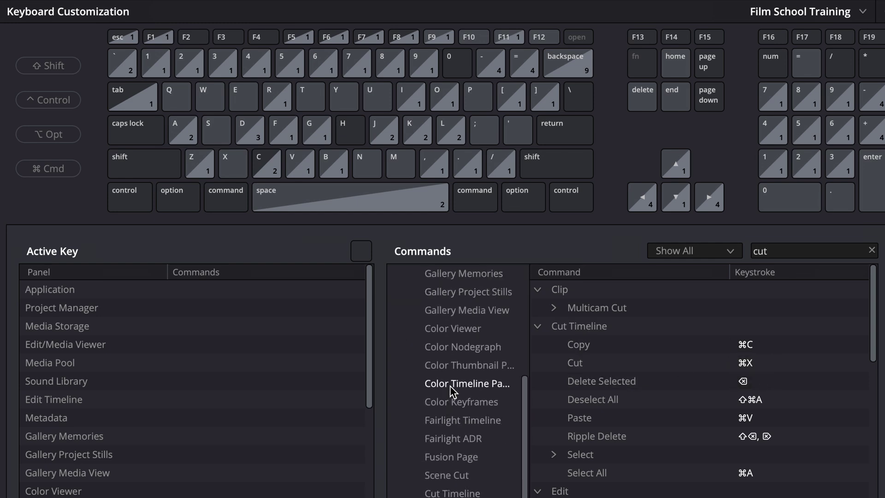
mouse_move(732, 367)
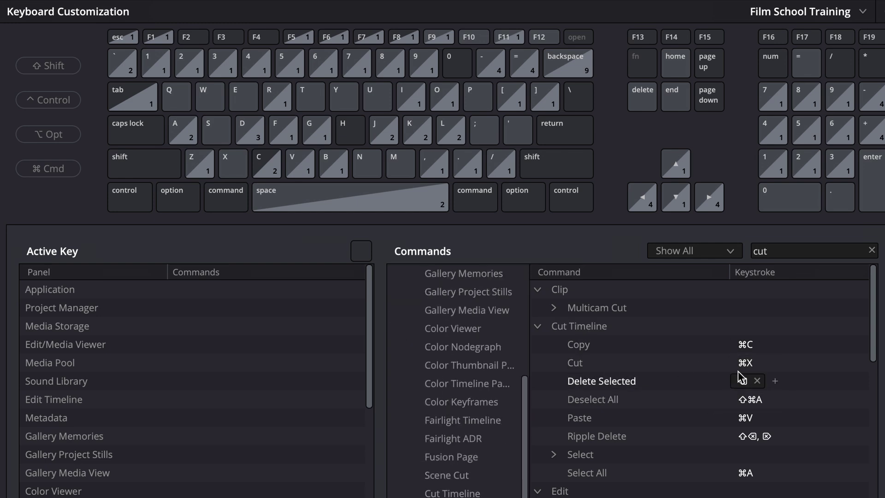
scroll(738, 369, down, 3)
mouse_move(682, 458)
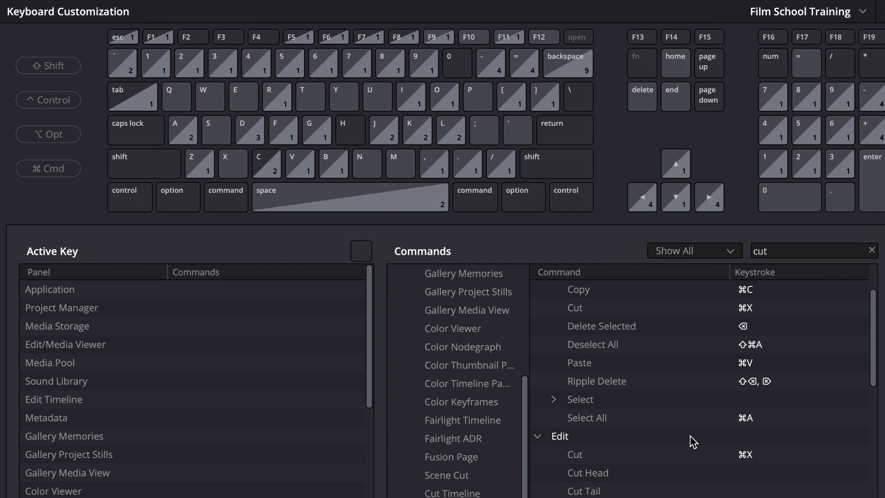
scroll(697, 413, down, 3)
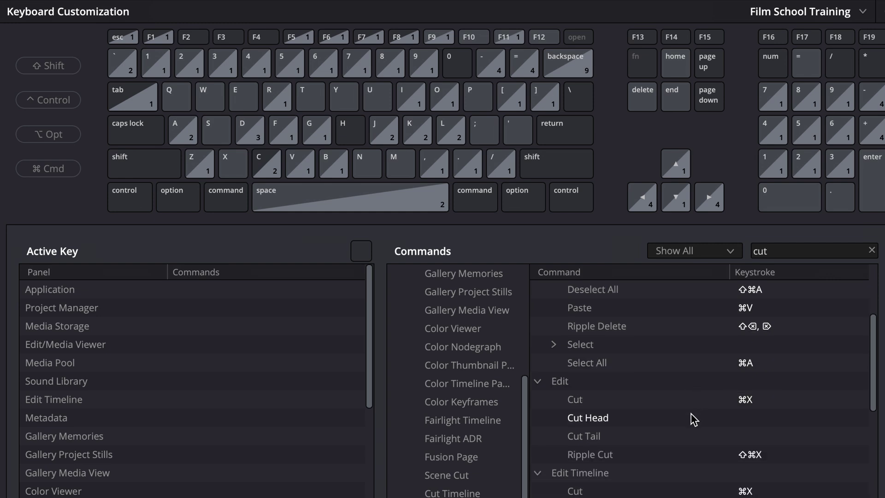
scroll(692, 420, up, 2)
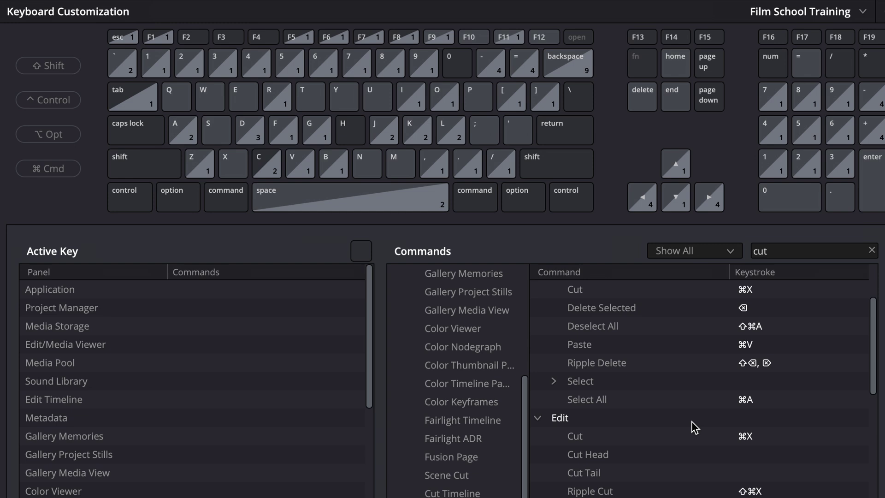
Try Shift+W on Edit Timeline's Cut, then restore its original shortcut
scroll(695, 427, down, 3)
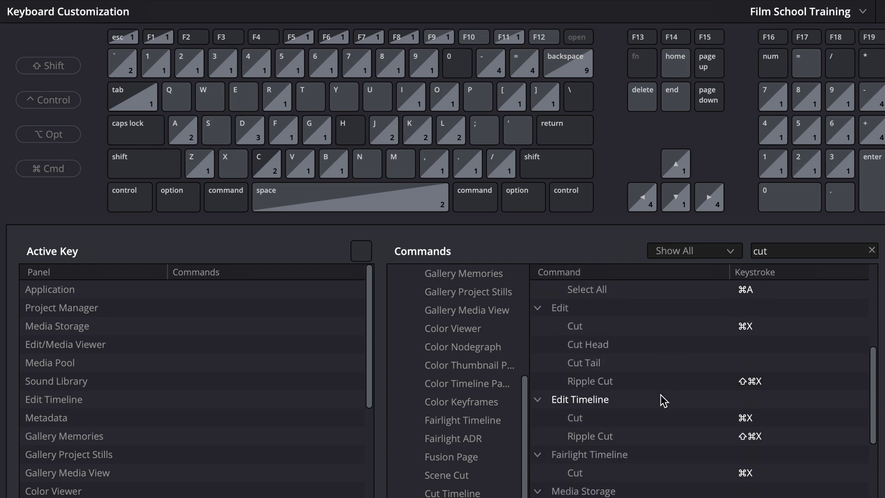
click(746, 423)
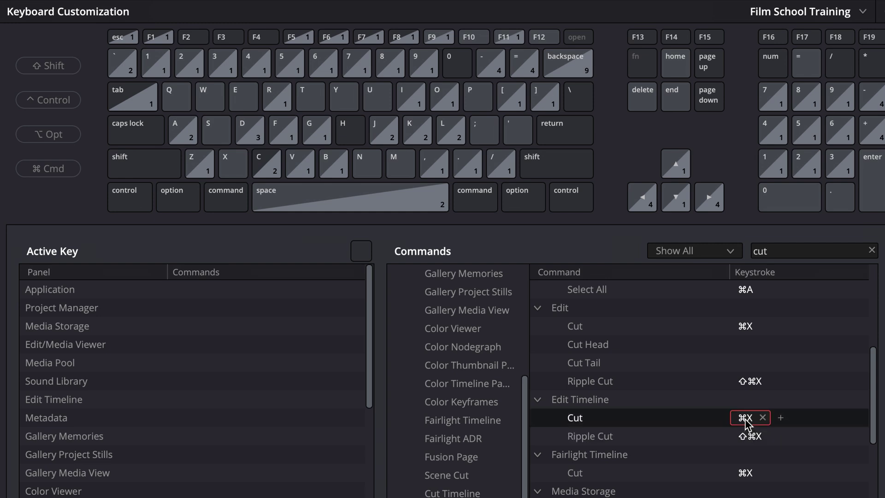
key(shift+w)
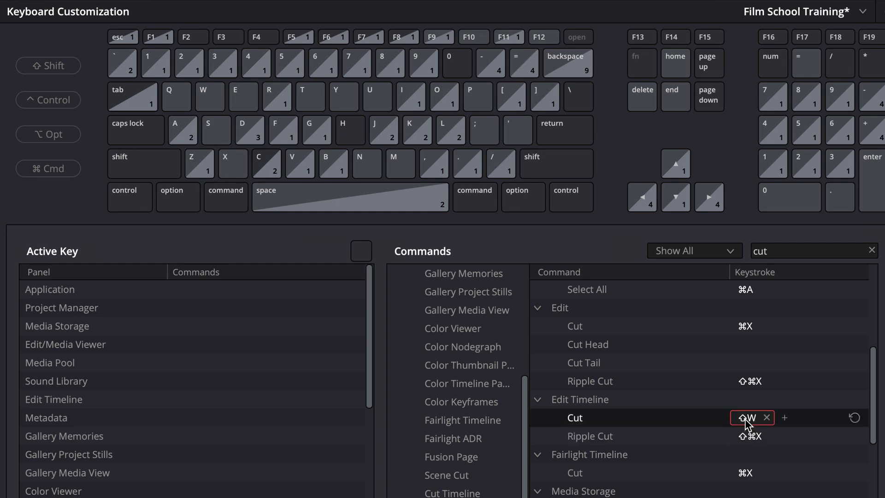
scroll(746, 423, up, 2)
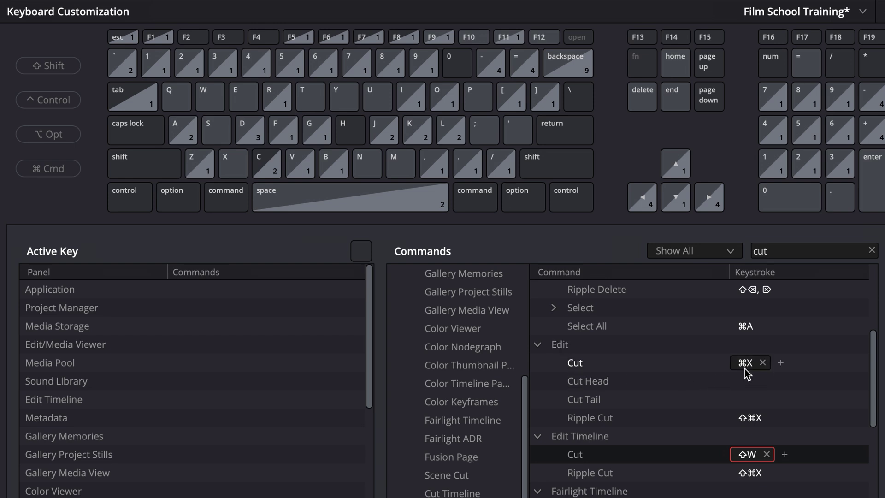
scroll(692, 387, down, 4)
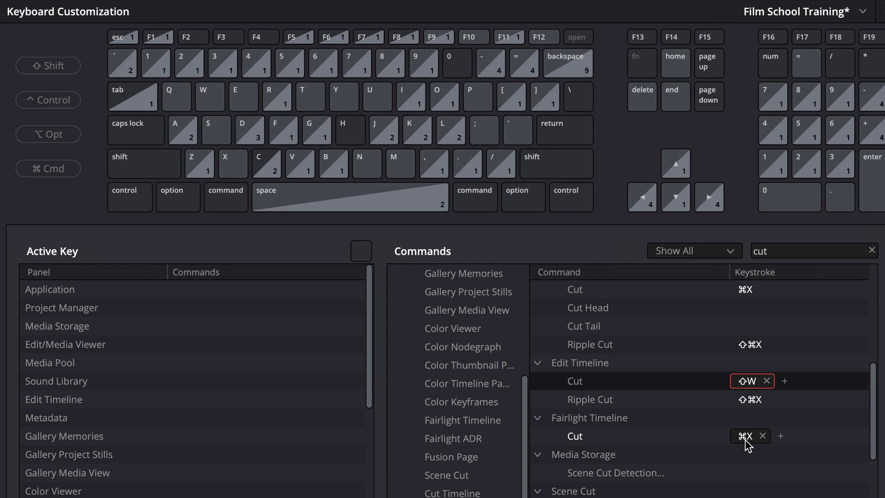
click(856, 385)
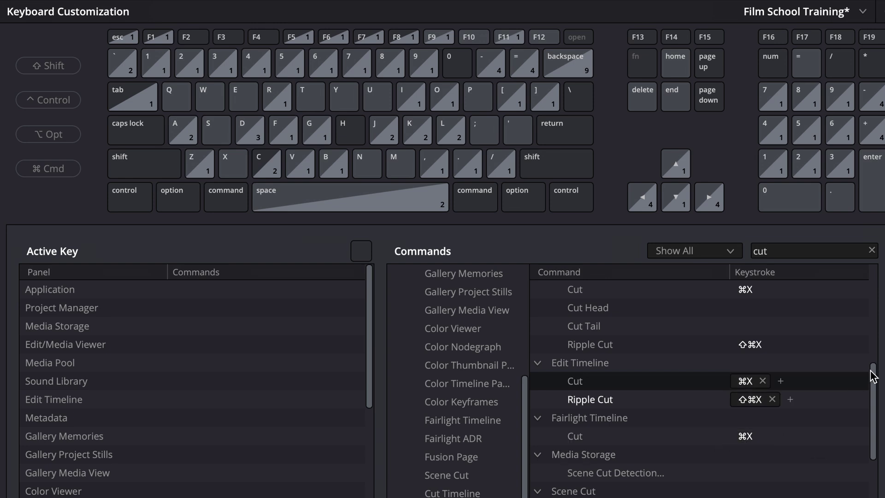
scroll(734, 408, up, 3)
scroll(733, 408, up, 1)
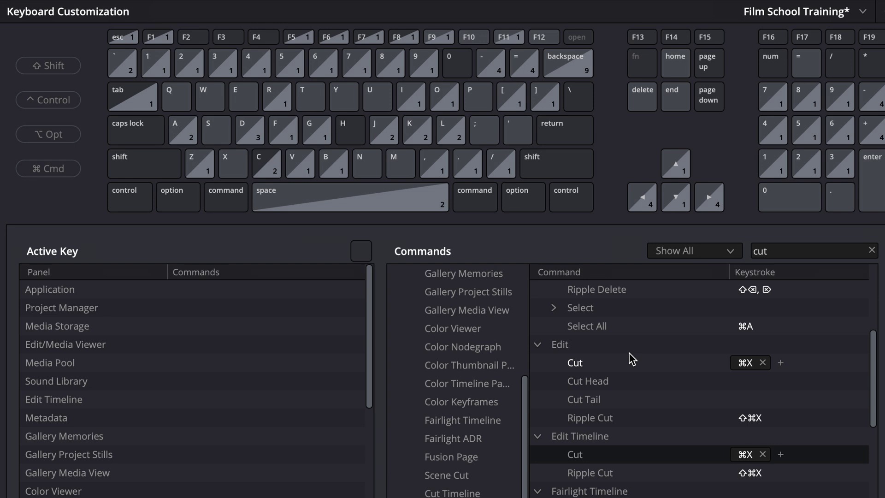
Assign Shift+W to Edit's Cut, then remove it so Cut has no shortcut
click(742, 364)
key(shift+w)
scroll(681, 395, down, 2)
mouse_move(587, 420)
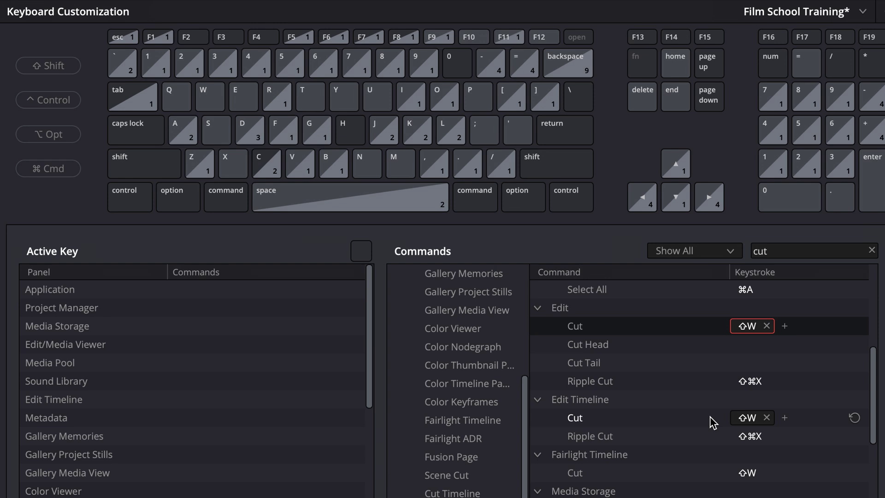
scroll(712, 420, down, 4)
scroll(728, 378, up, 7)
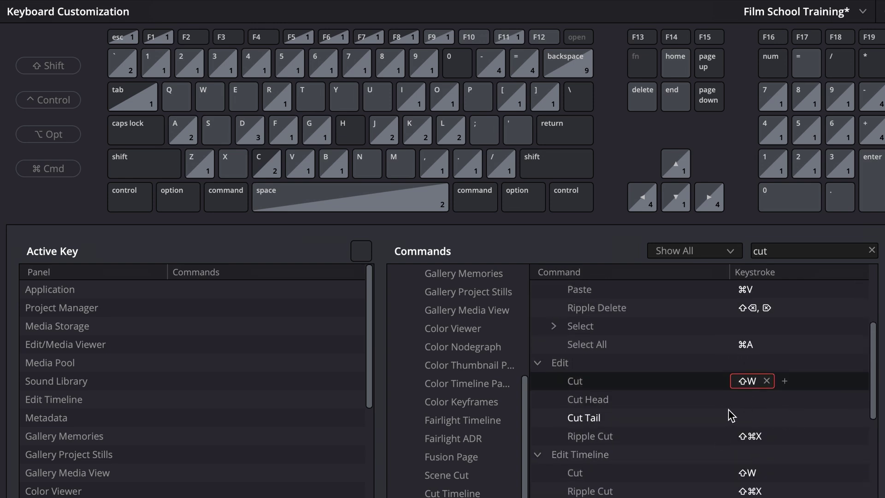
click(767, 382)
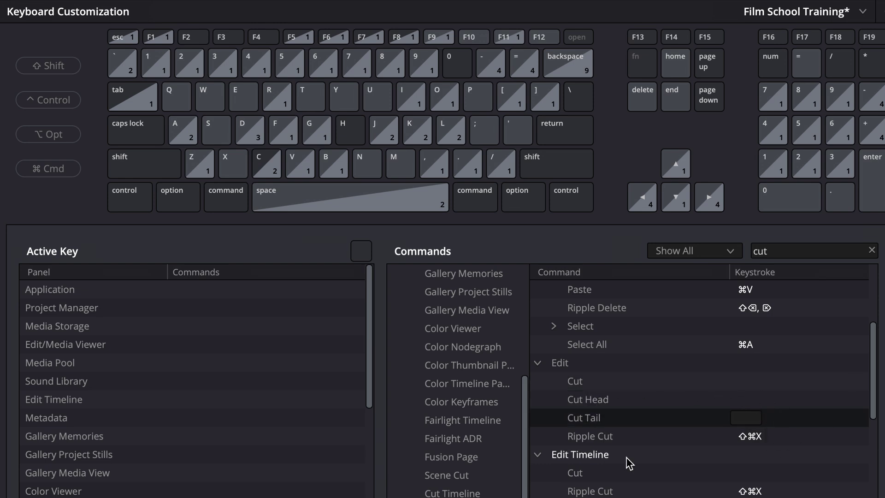
click(758, 384)
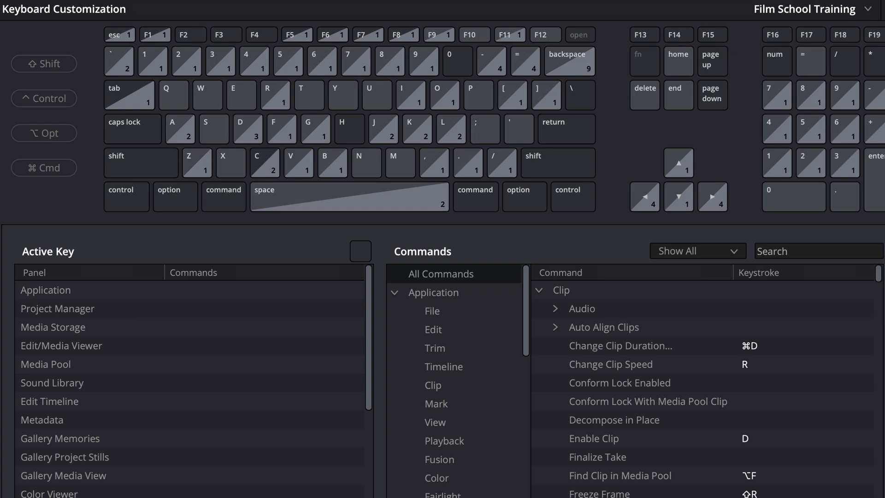
Inspect the Y, C and V key assignments, ending on V's Select Nearest Edit Point
click(340, 93)
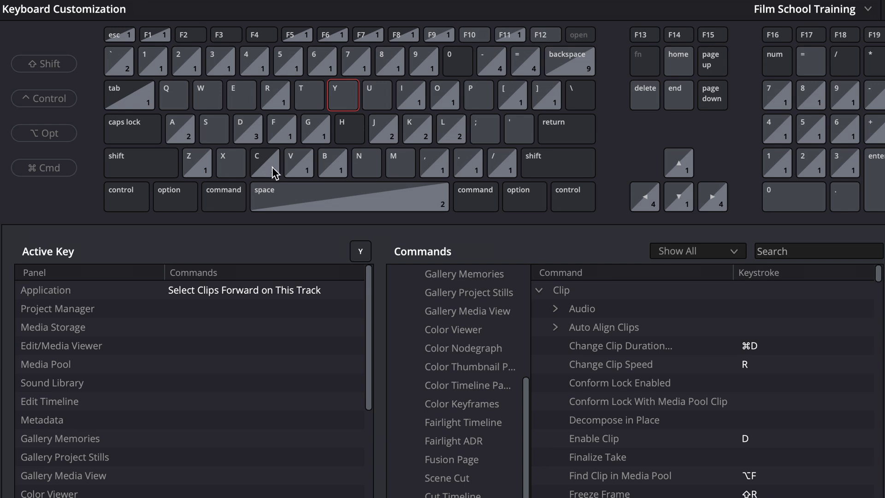
click(272, 170)
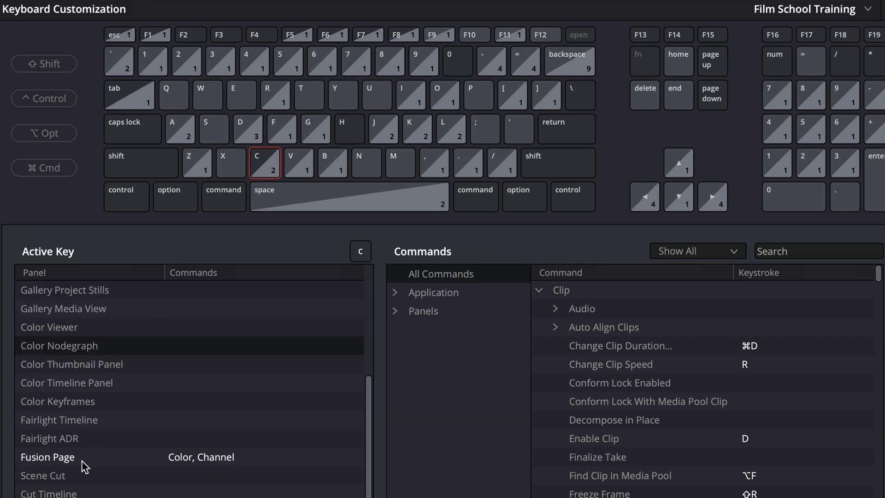
click(399, 313)
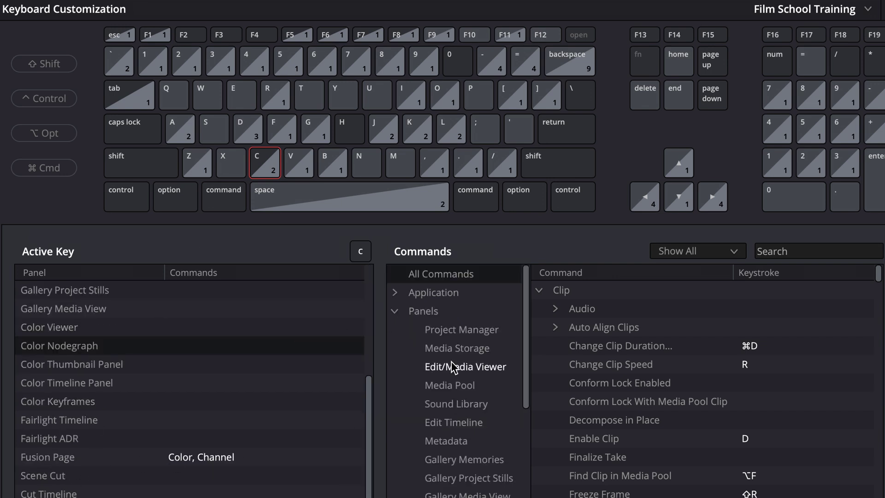
scroll(452, 367, down, 5)
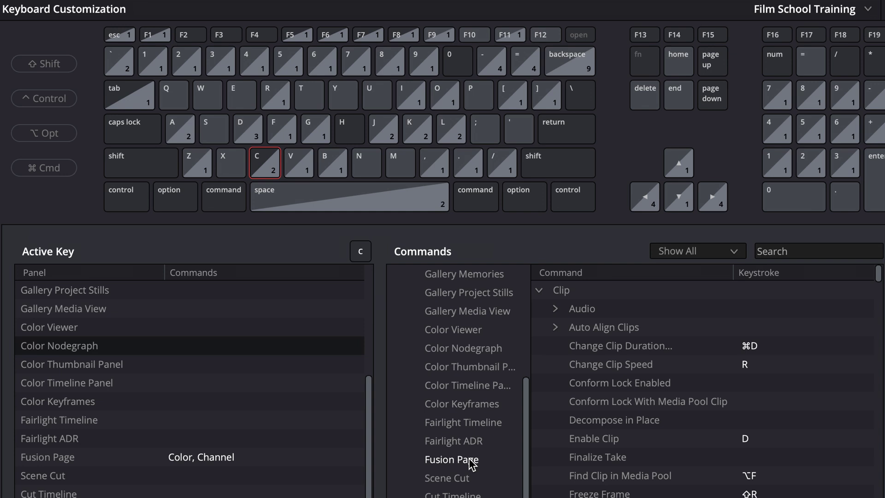
key(v)
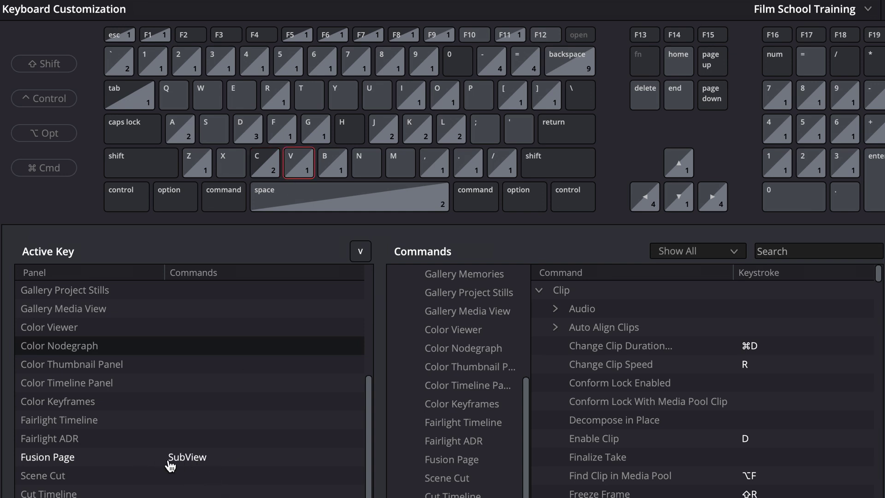
scroll(216, 443, up, 5)
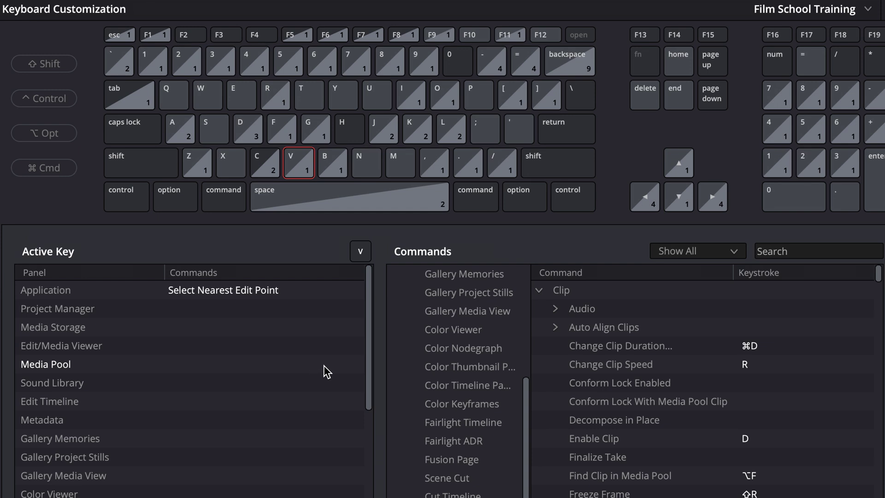
Filter the commands by 'zoom' to reveal View's Zoom In keystrokes
click(783, 249)
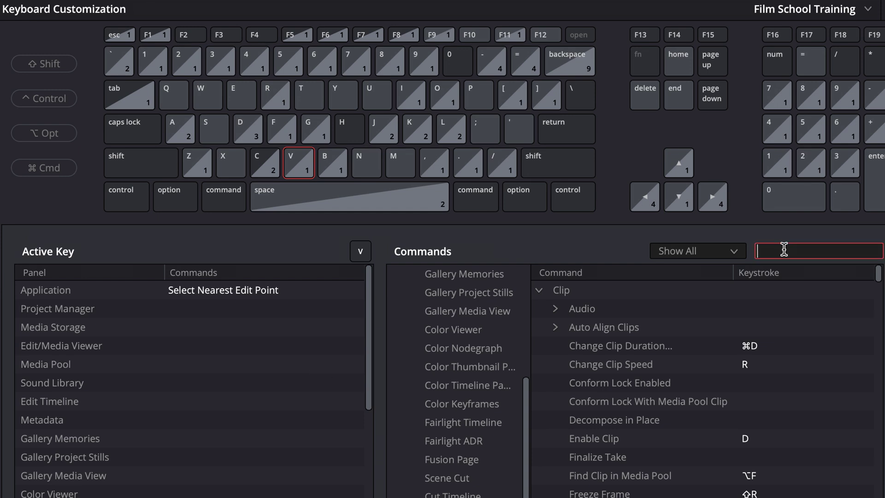
text(zoom)
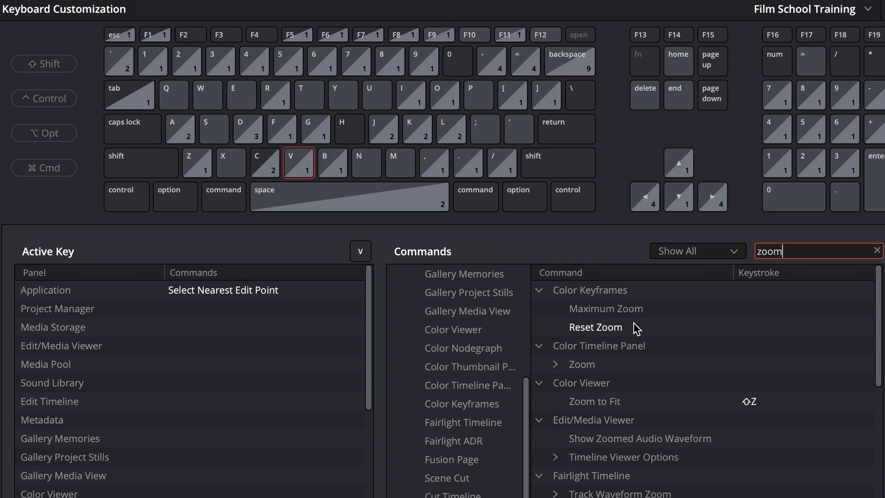
scroll(635, 328, down, 10)
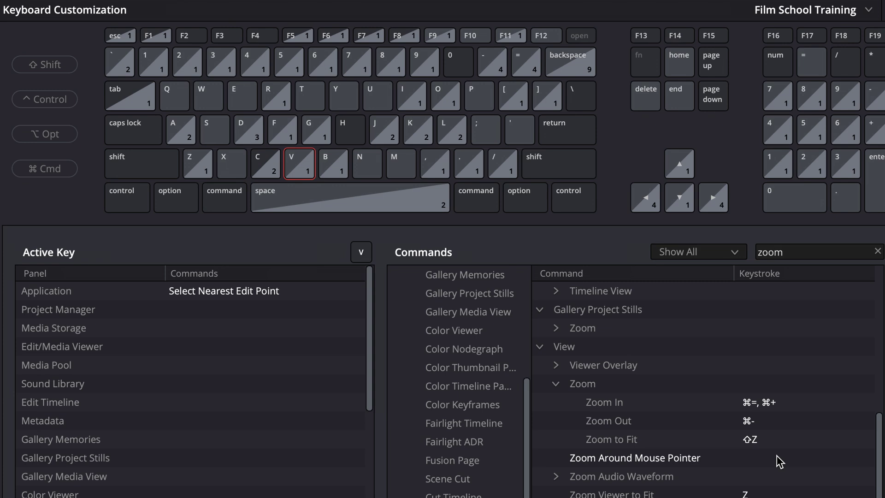
mouse_move(750, 424)
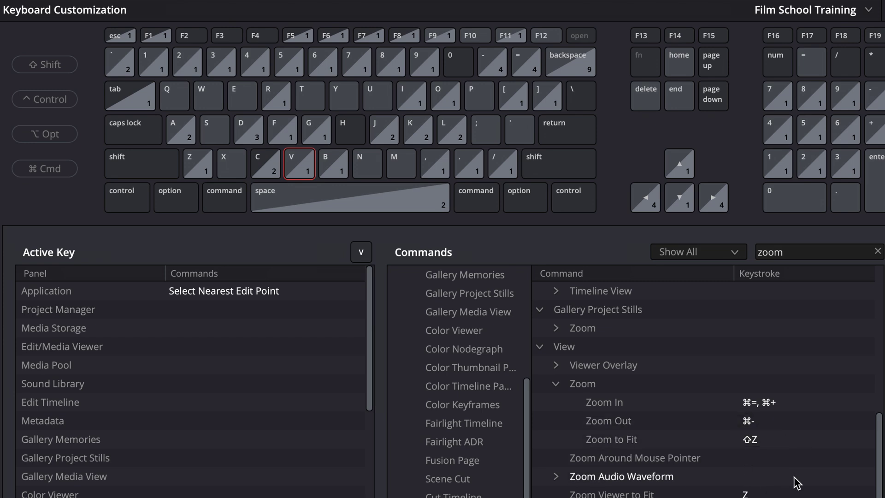
mouse_move(785, 443)
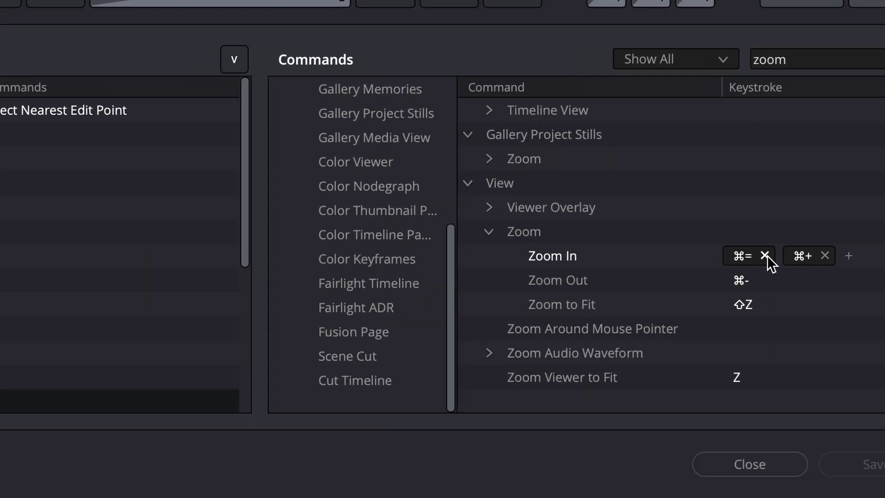
Replace Zoom In's shortcuts with the Down arrow, accepting the conflict with Next Clip
click(768, 402)
click(814, 255)
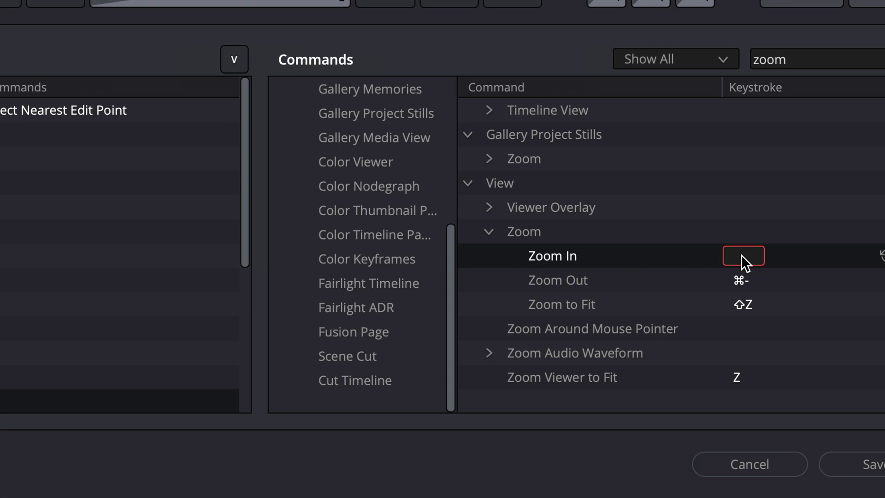
key(Down)
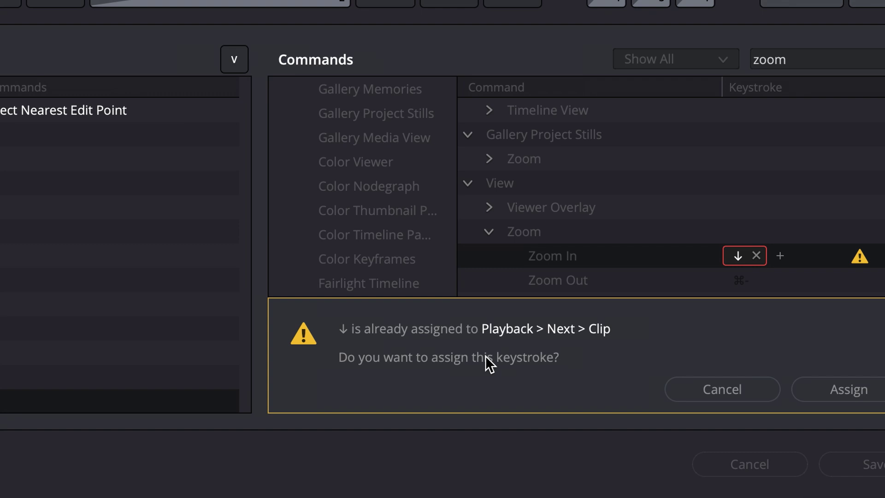
click(851, 388)
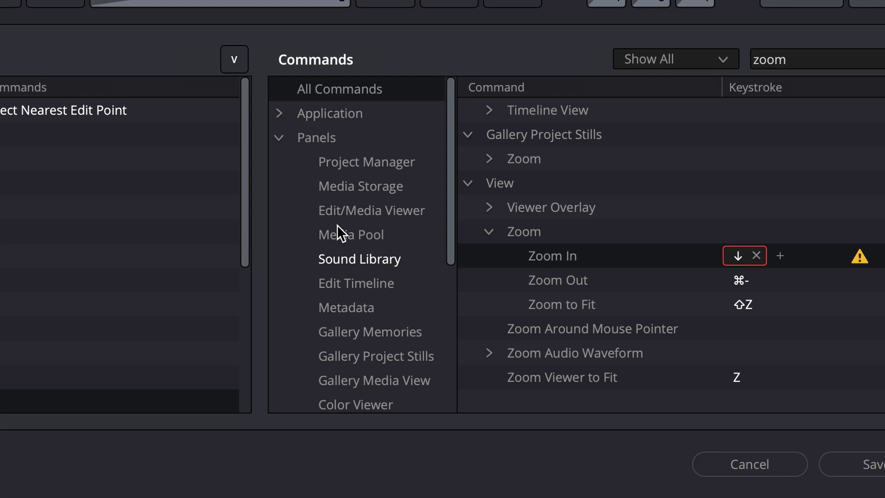
click(330, 113)
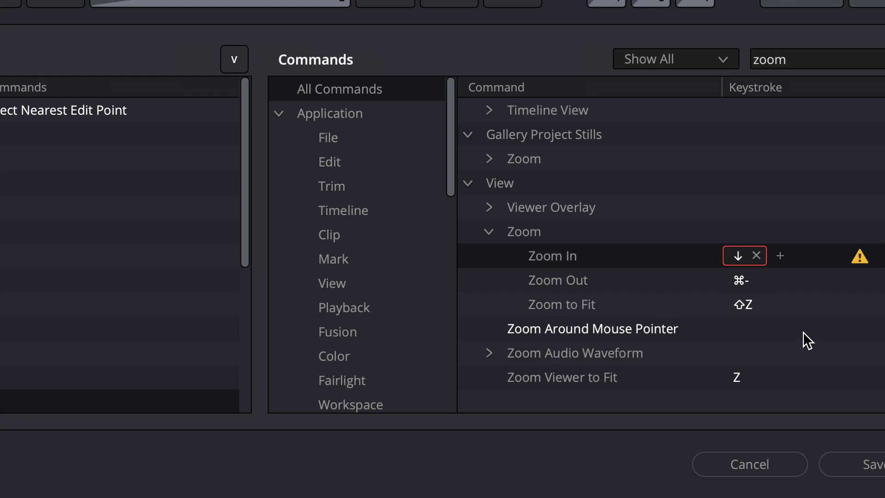
click(859, 258)
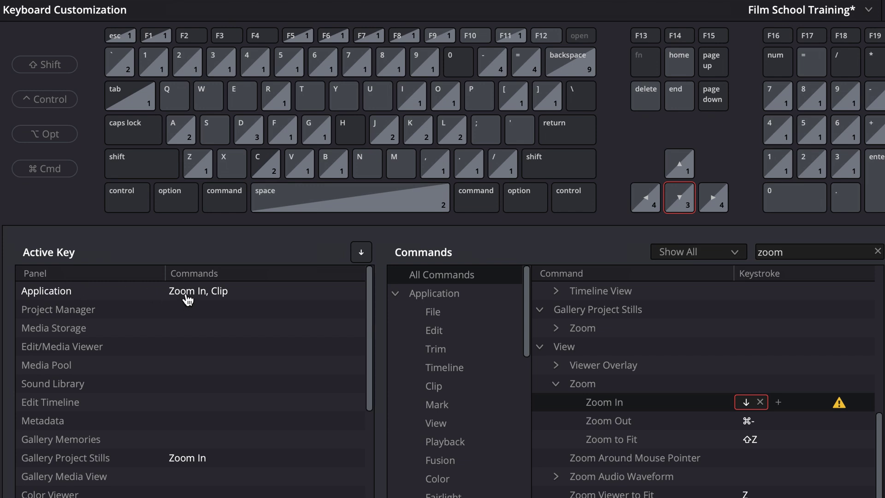
Clear Down arrow from Next Clip, set Zoom Out to Up arrow, and clear Up from Previous Clip
click(222, 297)
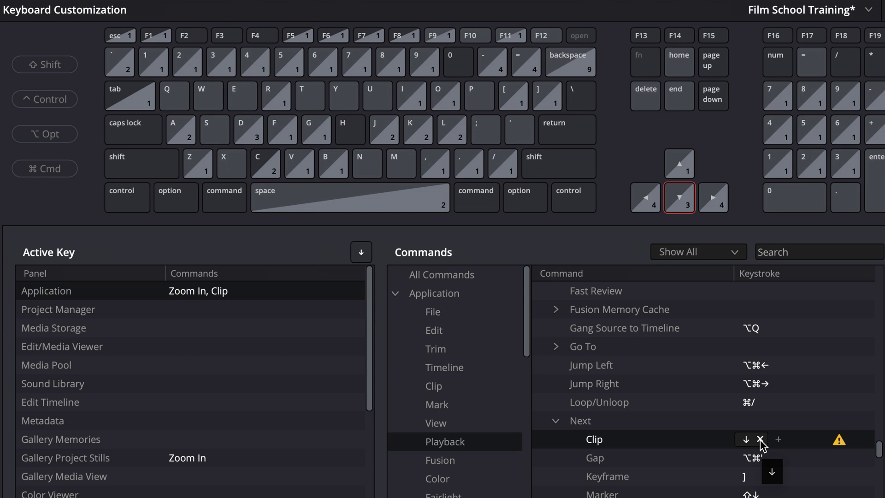
click(760, 440)
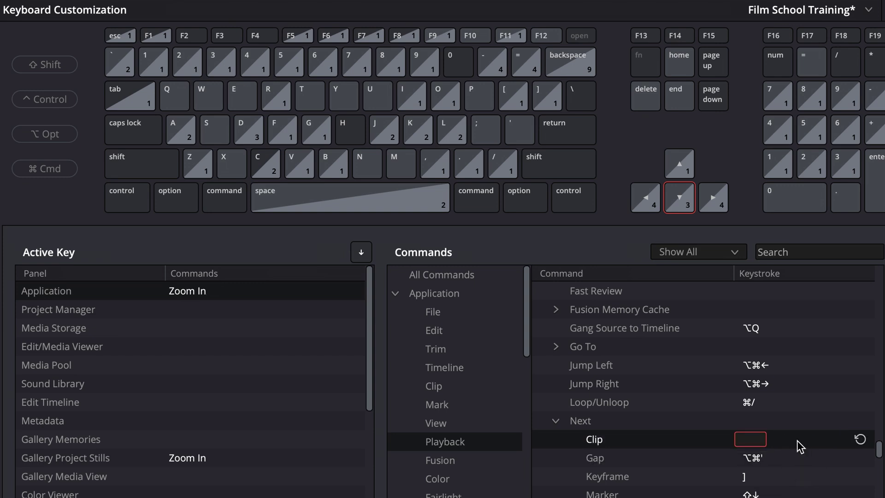
click(797, 252)
text(zoom)
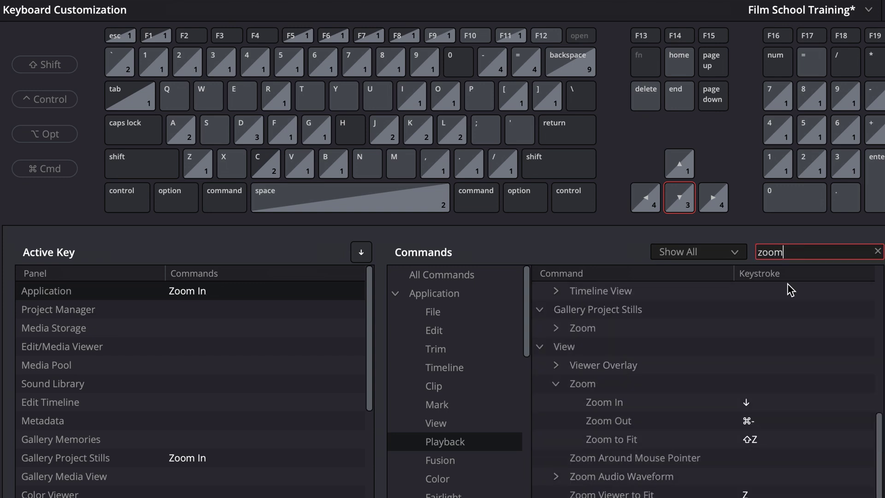
click(748, 420)
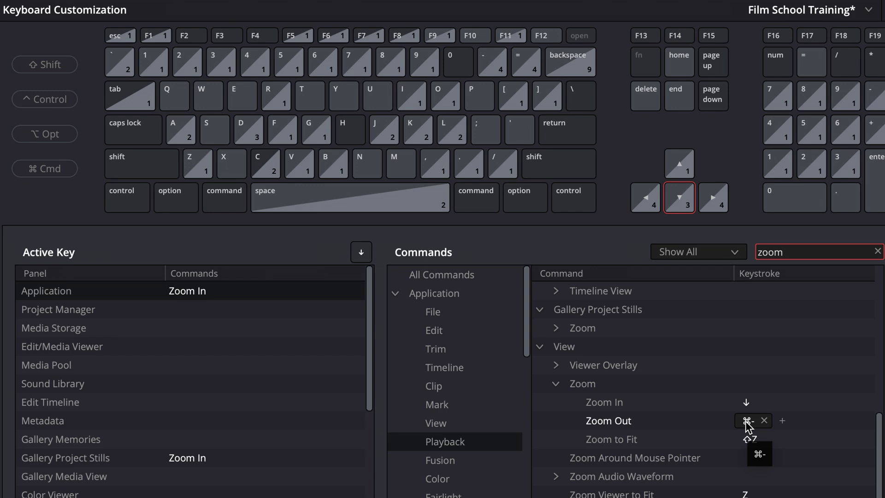
key(Up)
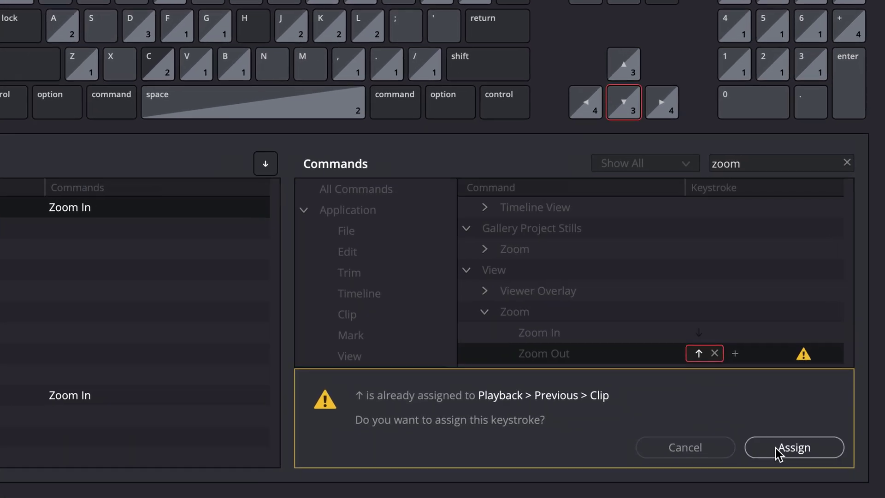
click(778, 452)
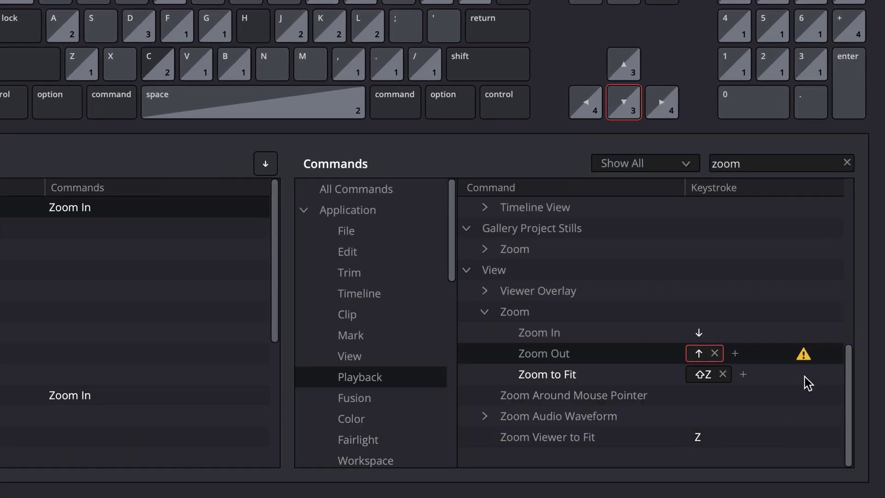
key(Up)
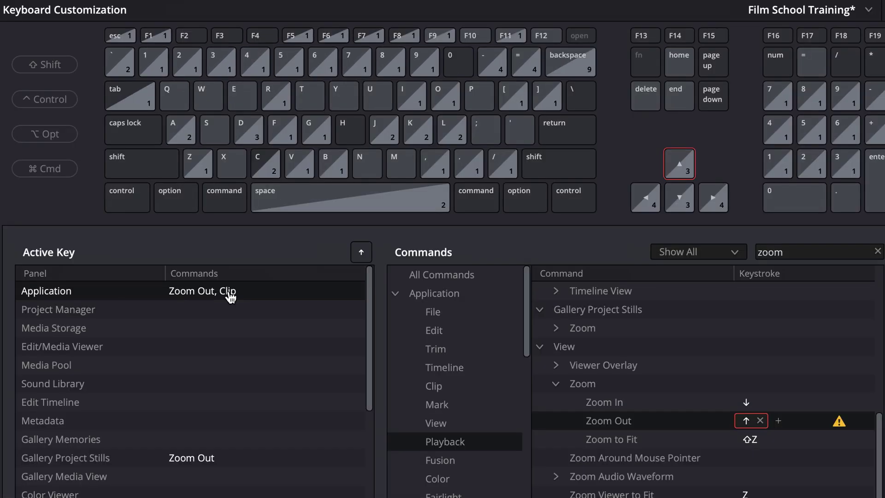
click(115, 208)
click(760, 494)
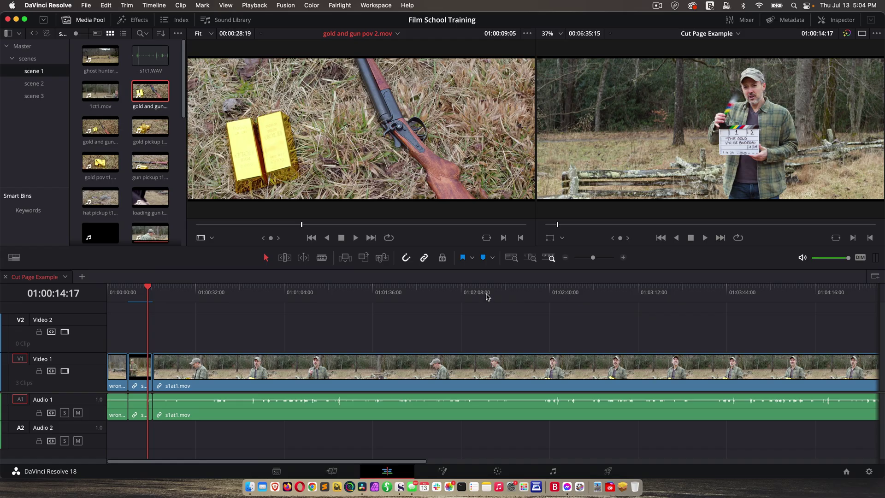
Test the arrow zoom on the timeline: Up zooms out, Down zooms back in around the playhead
click(431, 297)
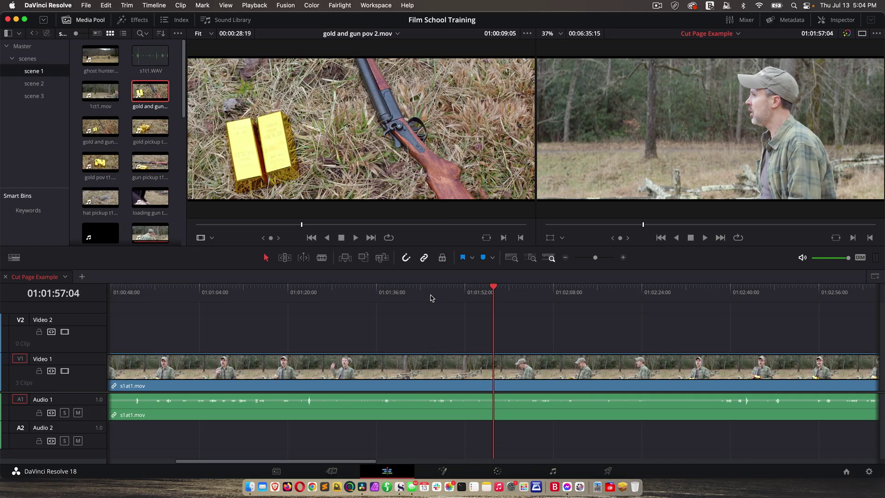
key(Up)
key(Down)
key(Down)
key(Down)
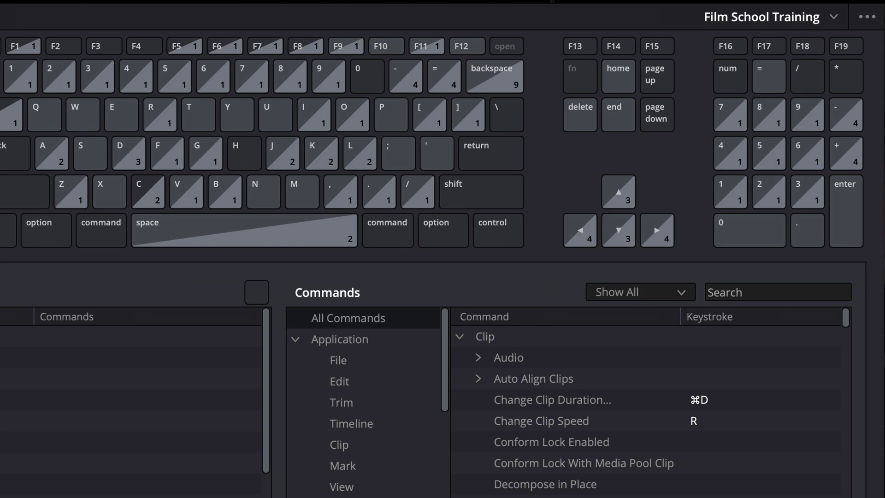
Export the Film School Training preset to a shortcut file and confirm it stays active
click(869, 18)
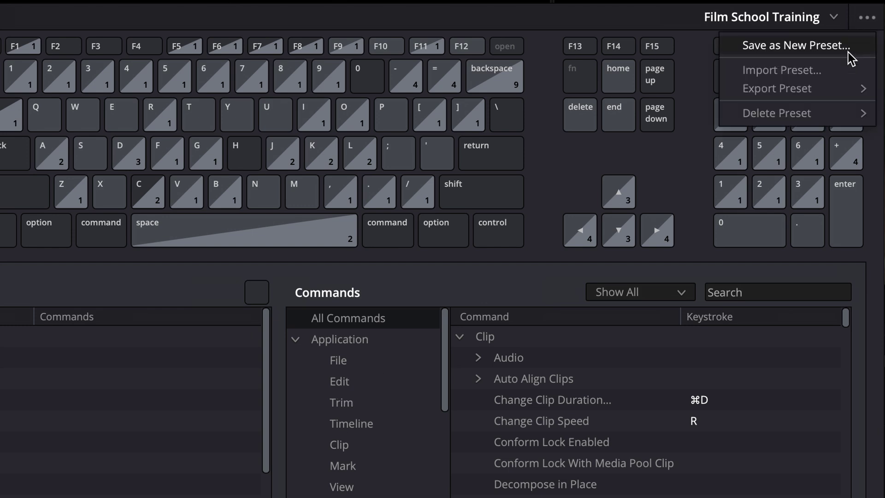
mouse_move(824, 91)
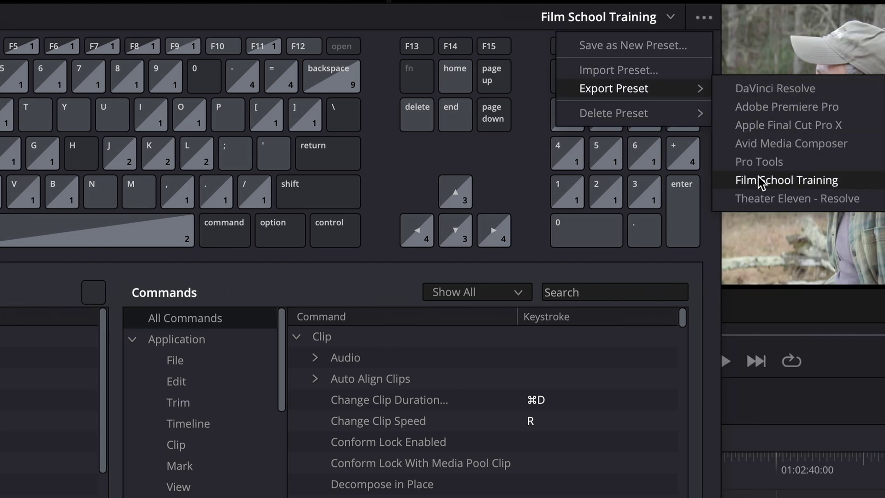
click(759, 179)
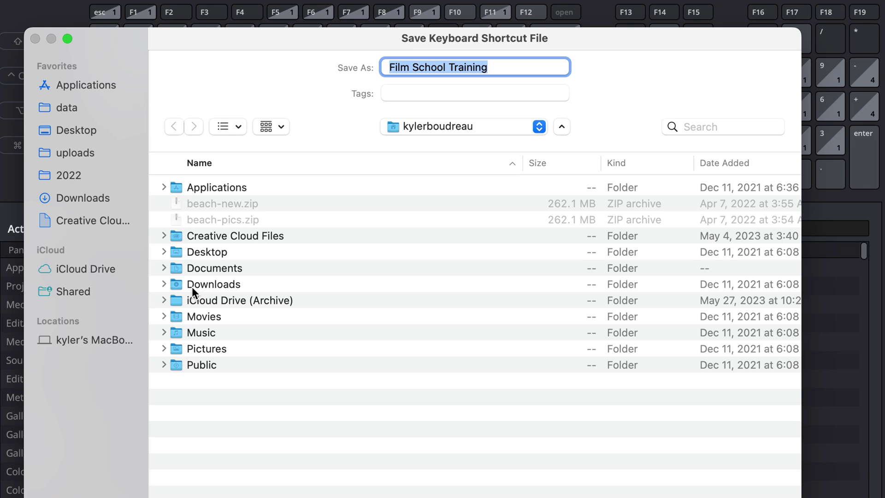
key(Return)
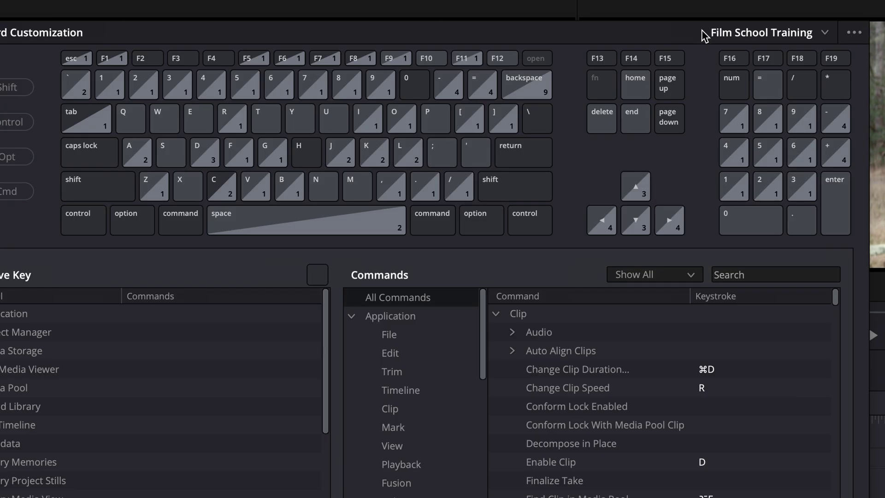
click(854, 33)
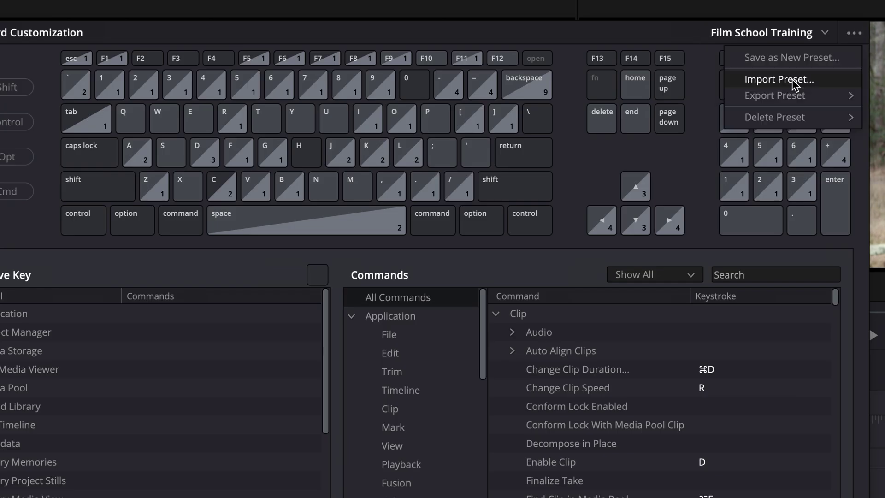
click(792, 79)
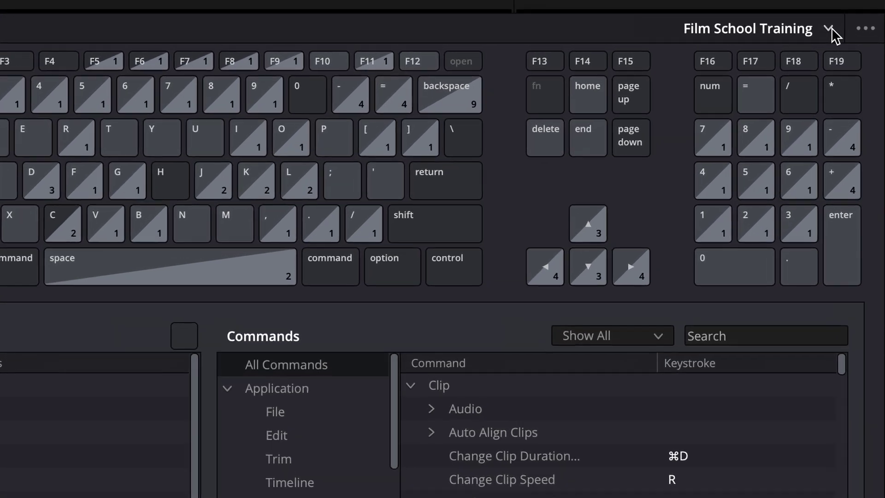
click(809, 33)
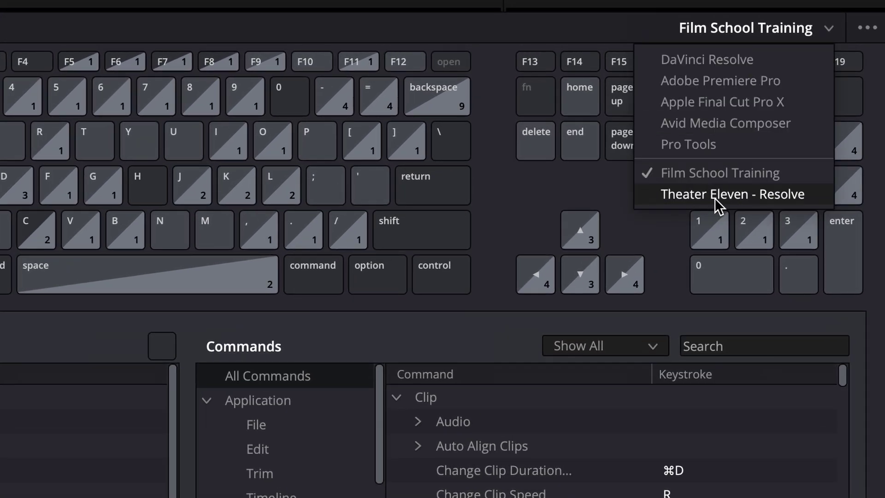
click(525, 27)
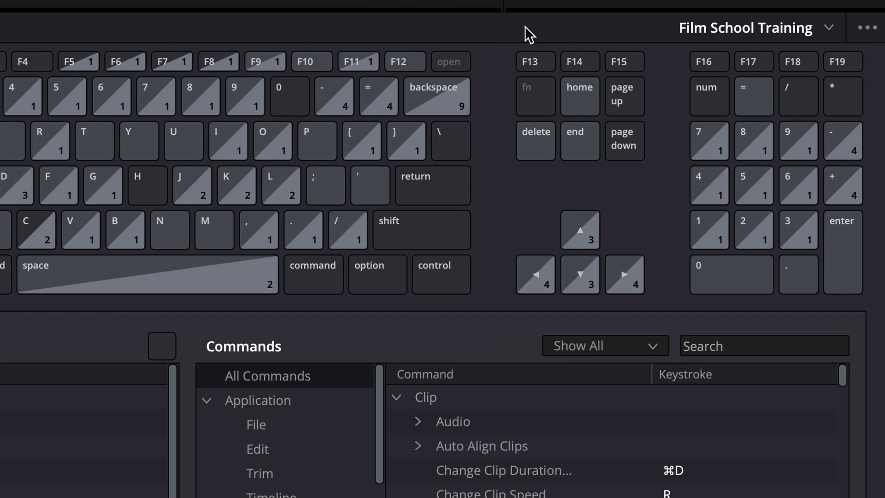